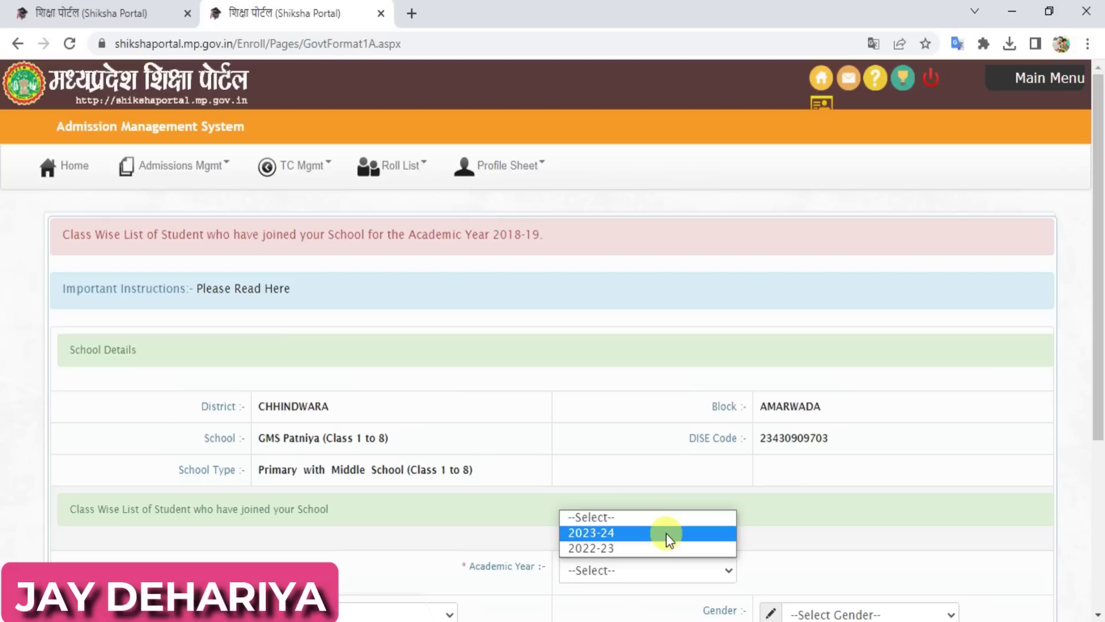
Step: Open the Admission Mgmt module from the portal's first browser tab and go to Promote Students to Higher Class [Format - 1A]
click(81, 7)
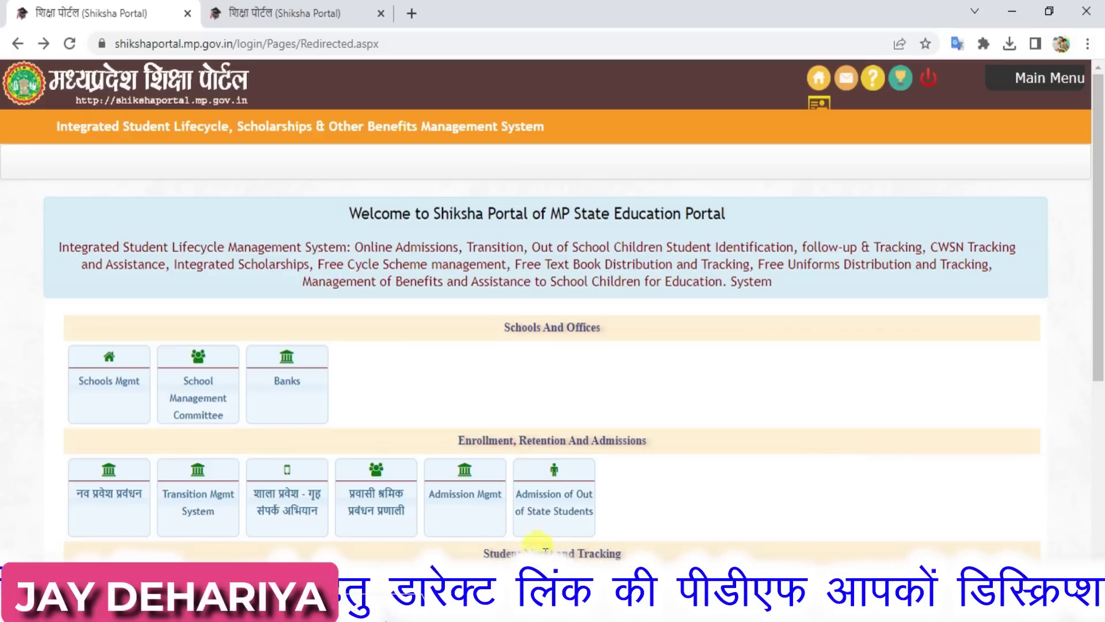
click(449, 503)
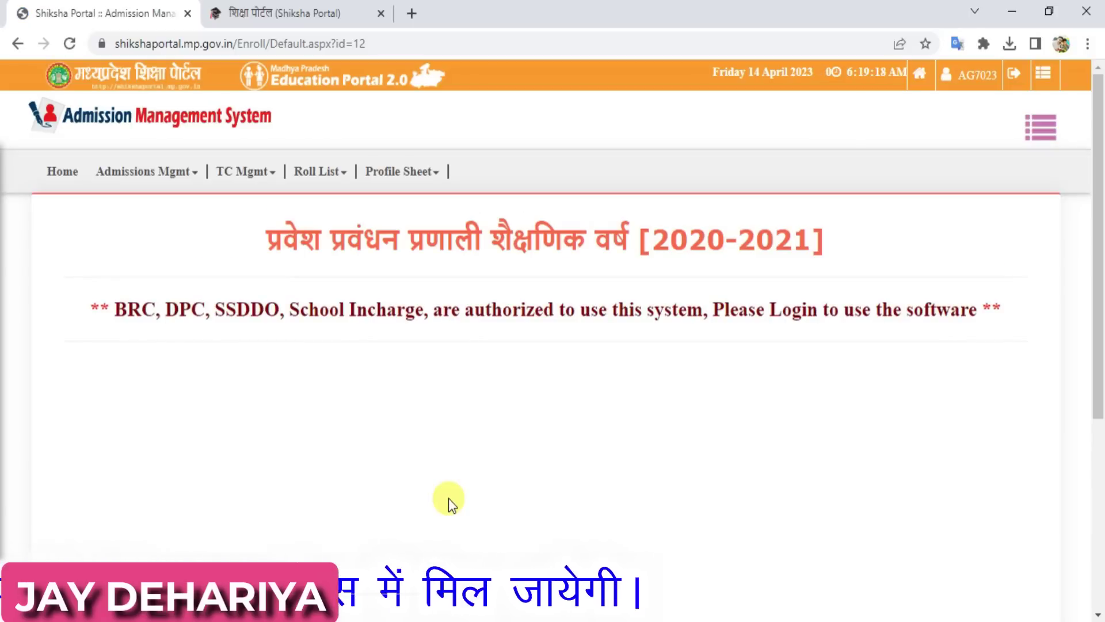
click(190, 172)
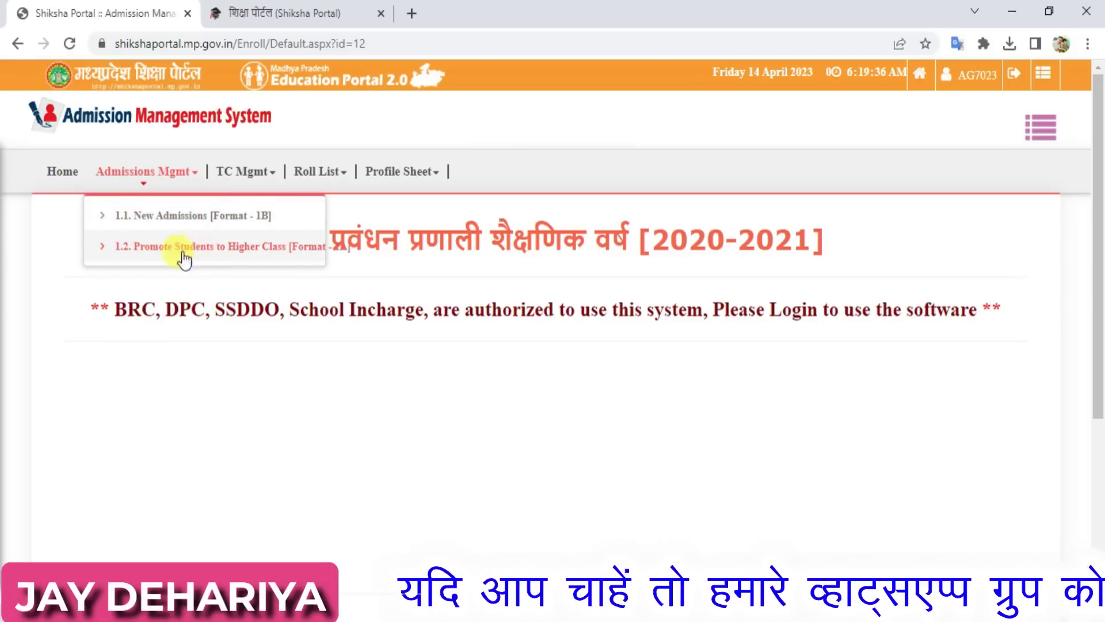
click(153, 253)
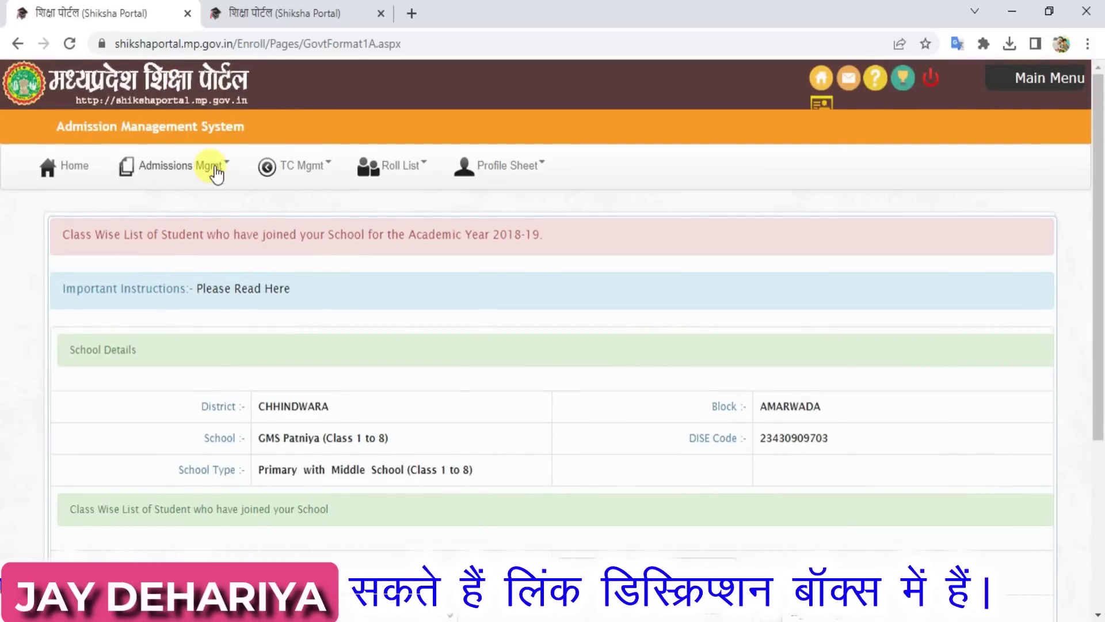
click(216, 169)
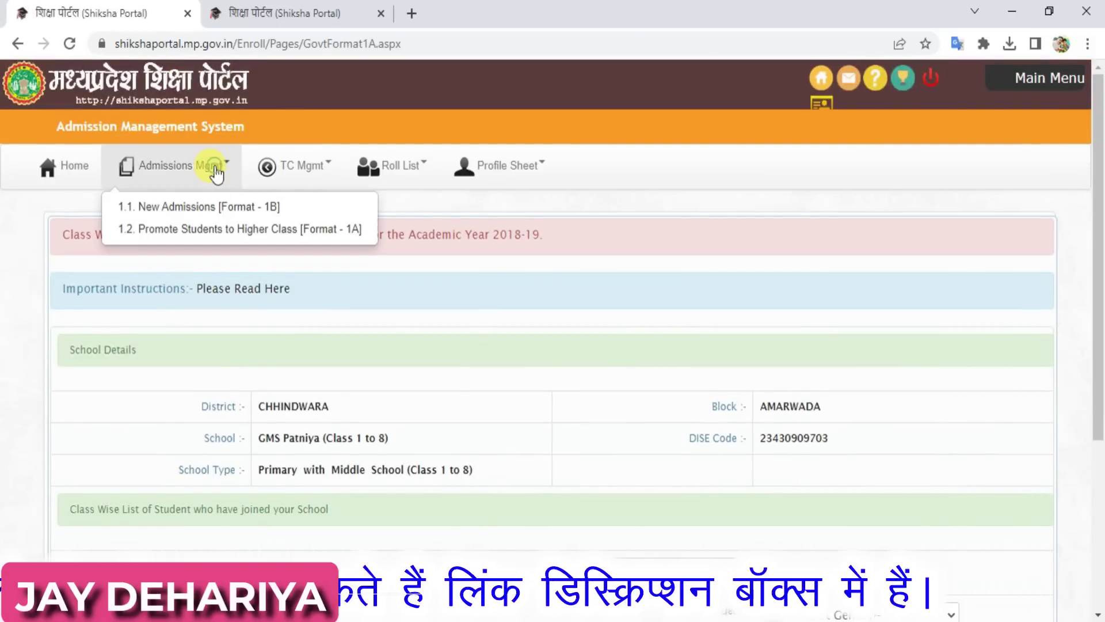
click(593, 325)
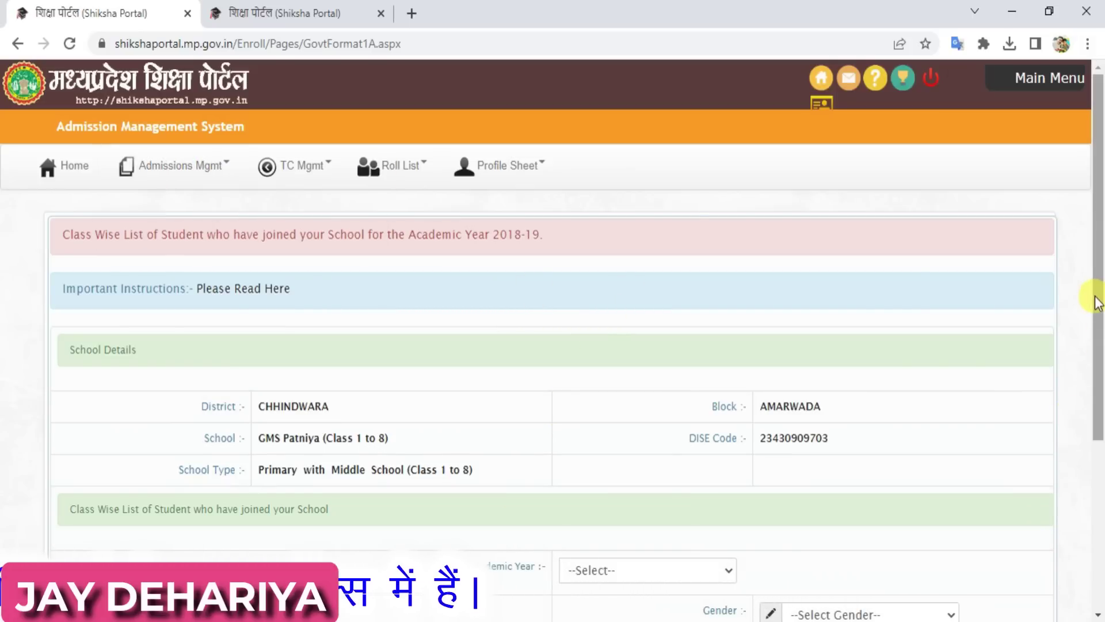
Step: Show the students for academic year 2023-24 with previous class 1 st
drag(1096, 302, 1099, 475)
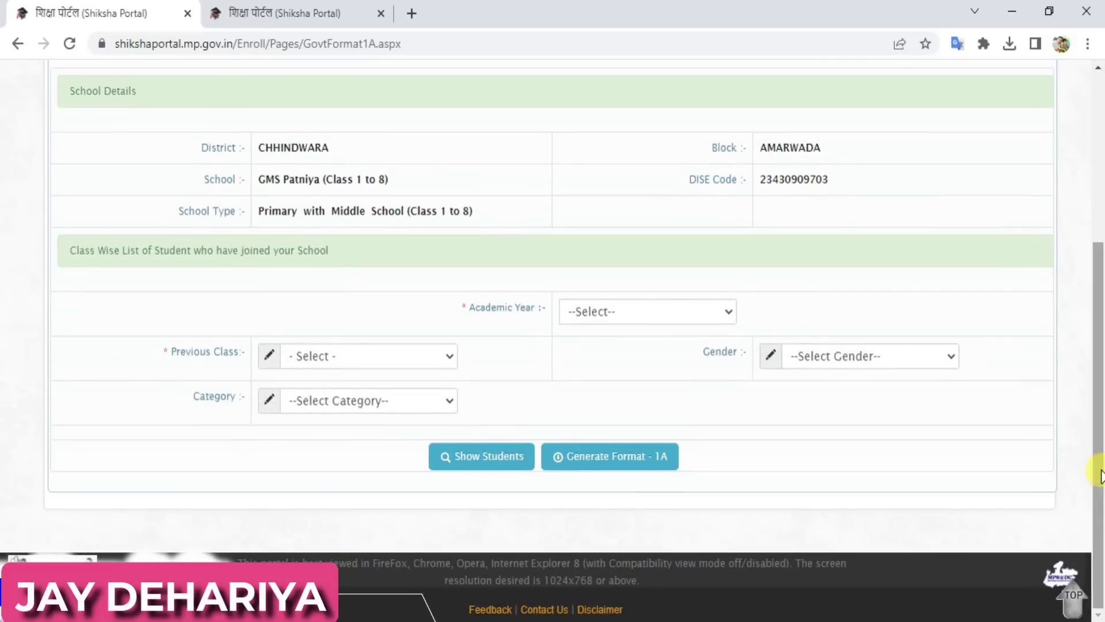
click(668, 313)
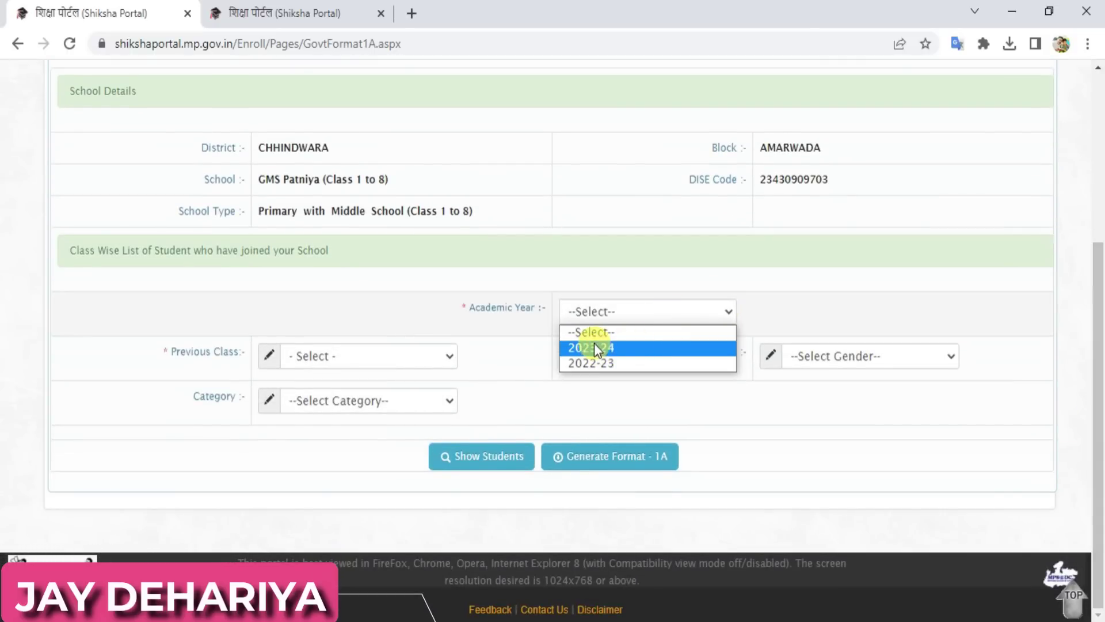
click(636, 348)
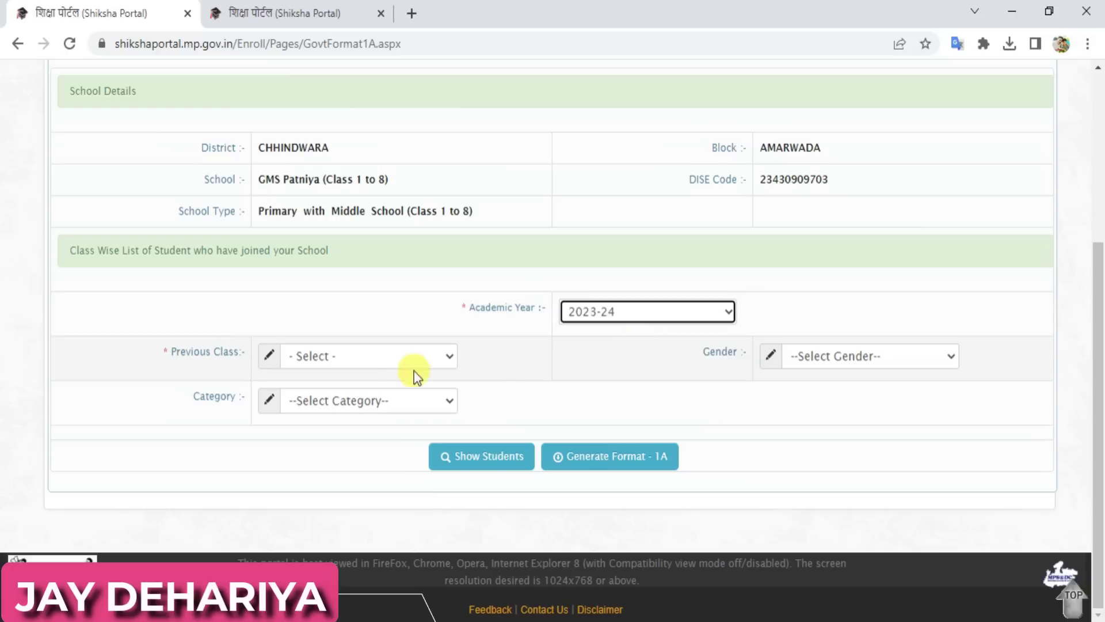
click(364, 358)
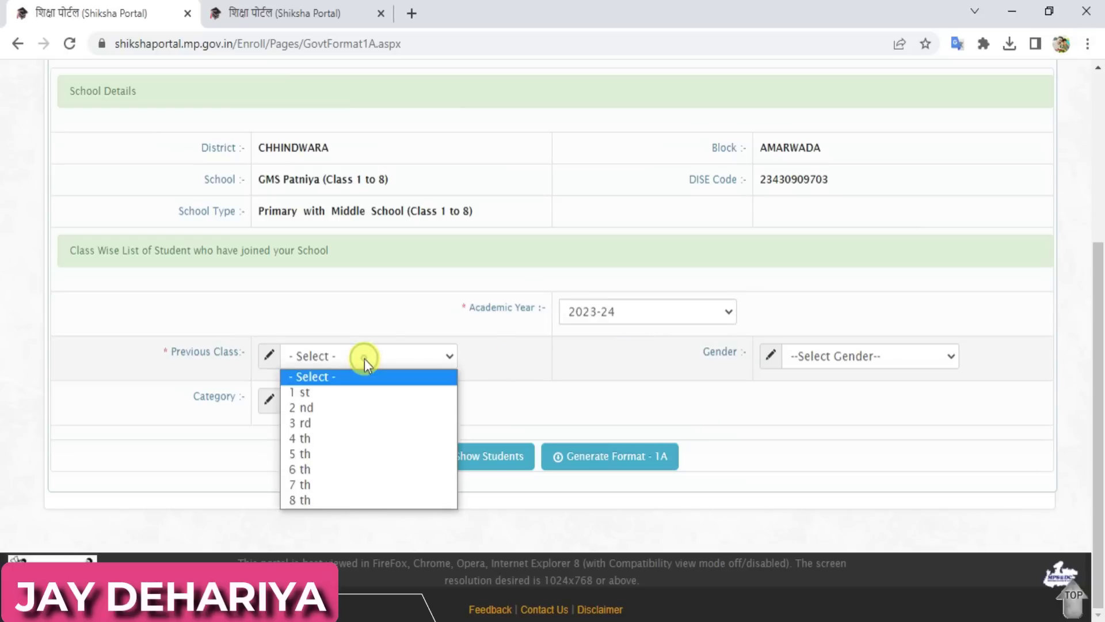
click(323, 392)
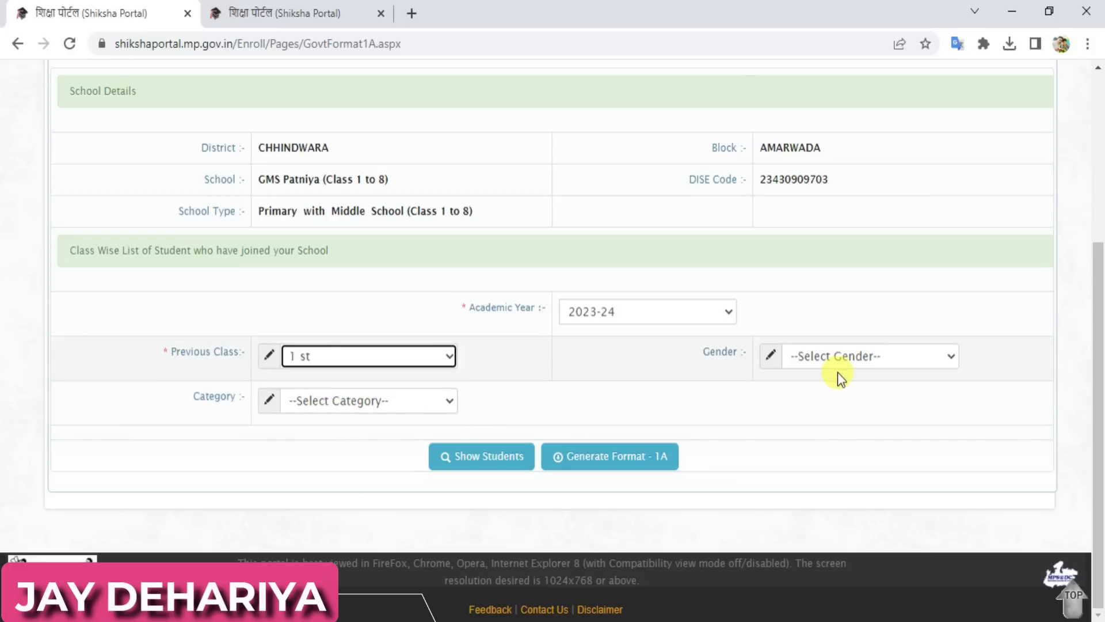
click(481, 470)
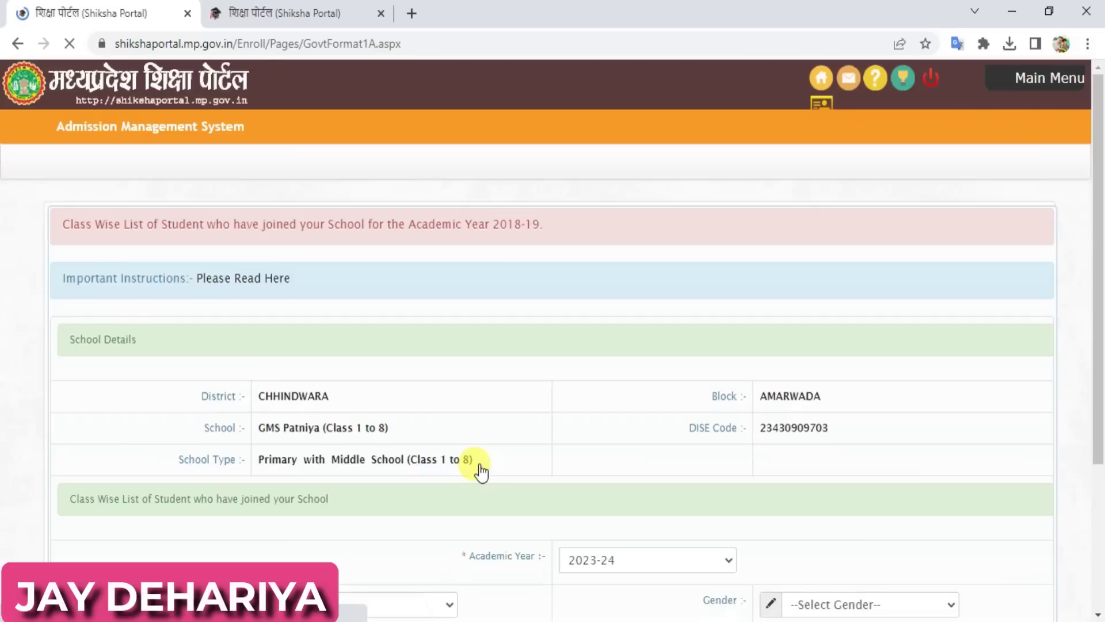
Step: Mark the first listed student's result as Pass with a percentage of 68 and school status Other
drag(1097, 136, 1099, 286)
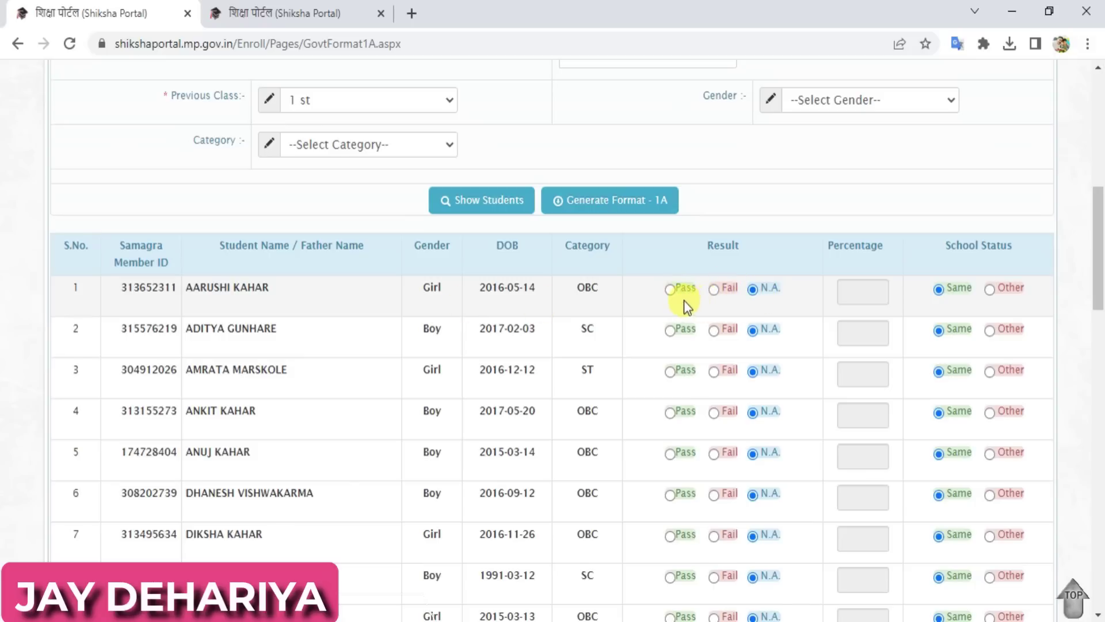
click(671, 289)
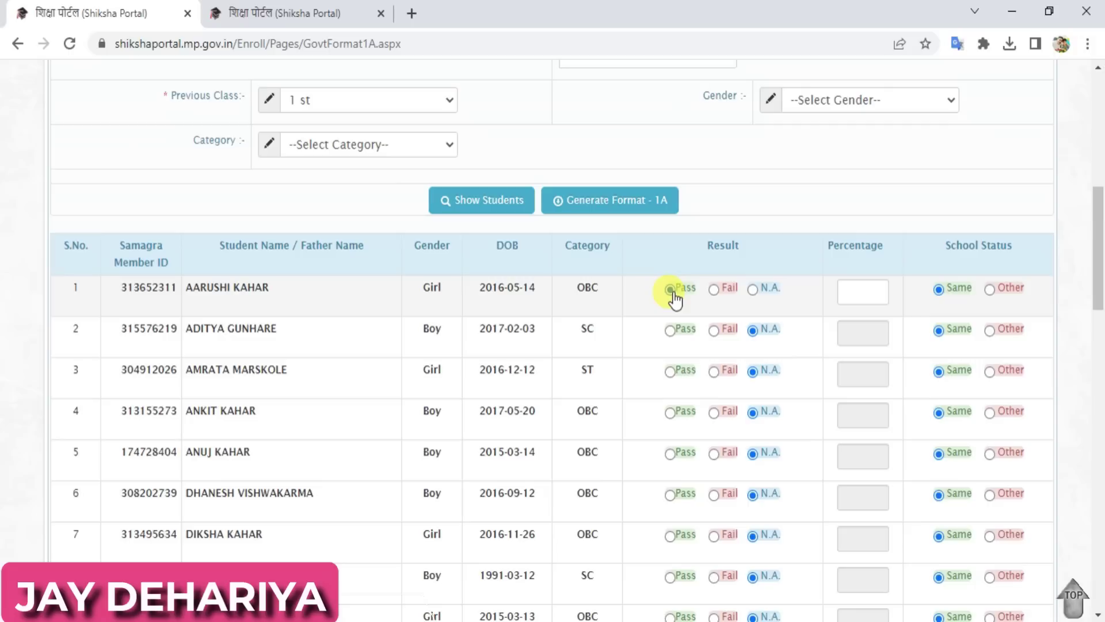
click(851, 293)
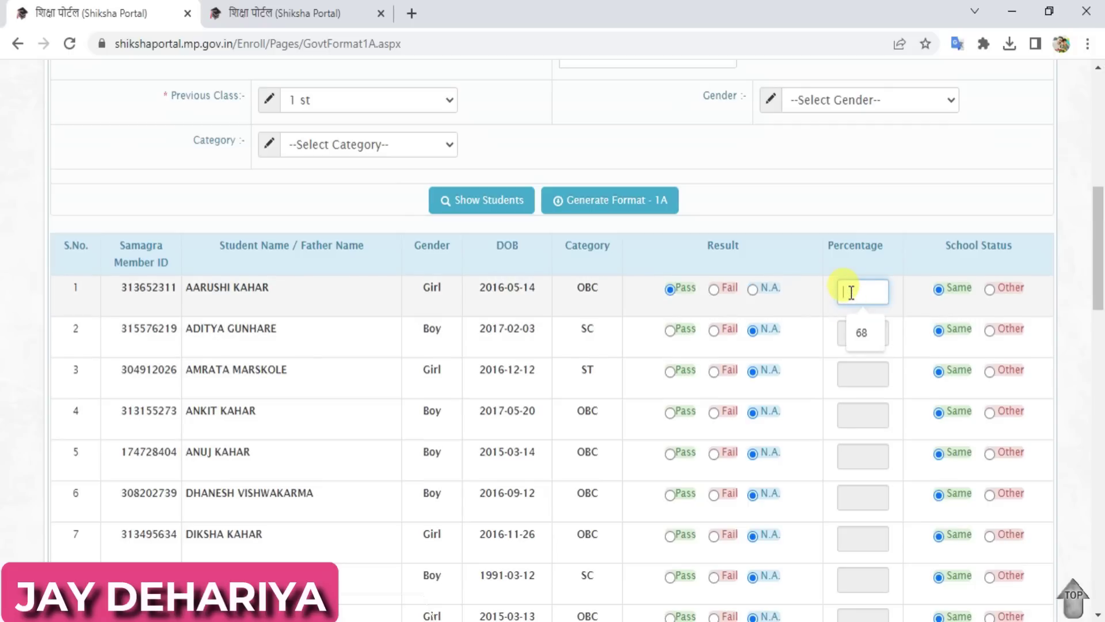
click(863, 332)
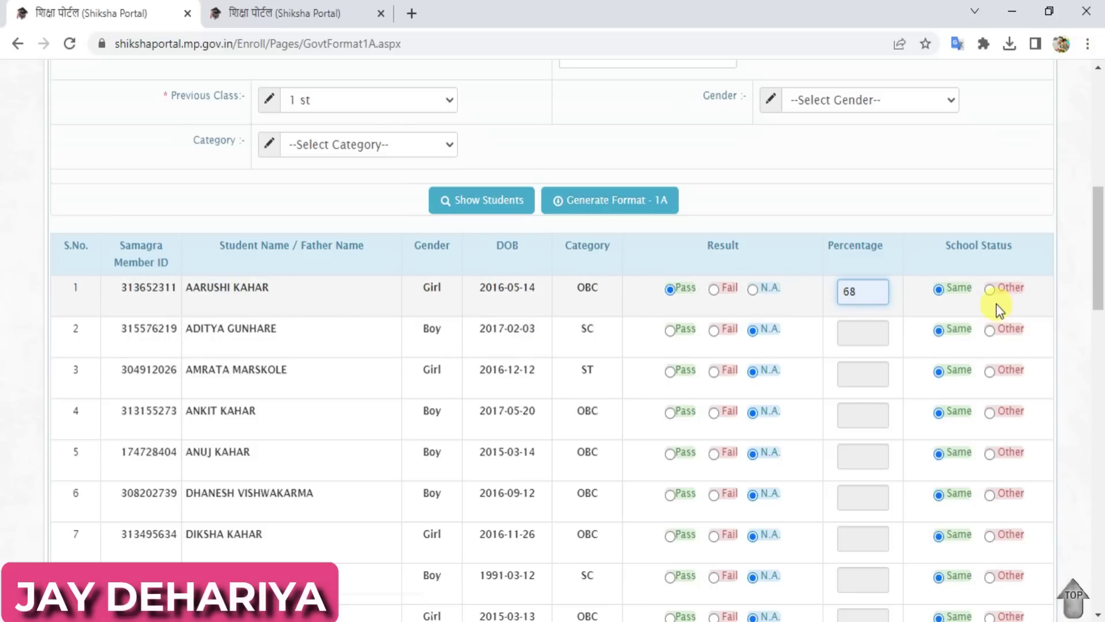
click(990, 290)
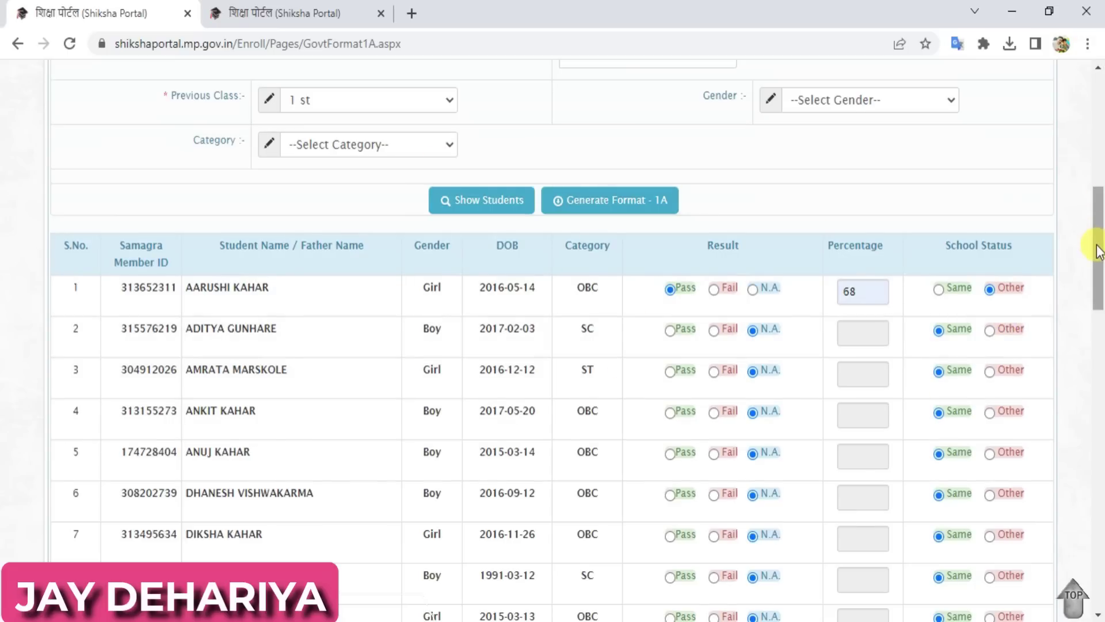
Step: Open the New Admissions [Format - 1B] page of the admission system
drag(1097, 252, 1098, 124)
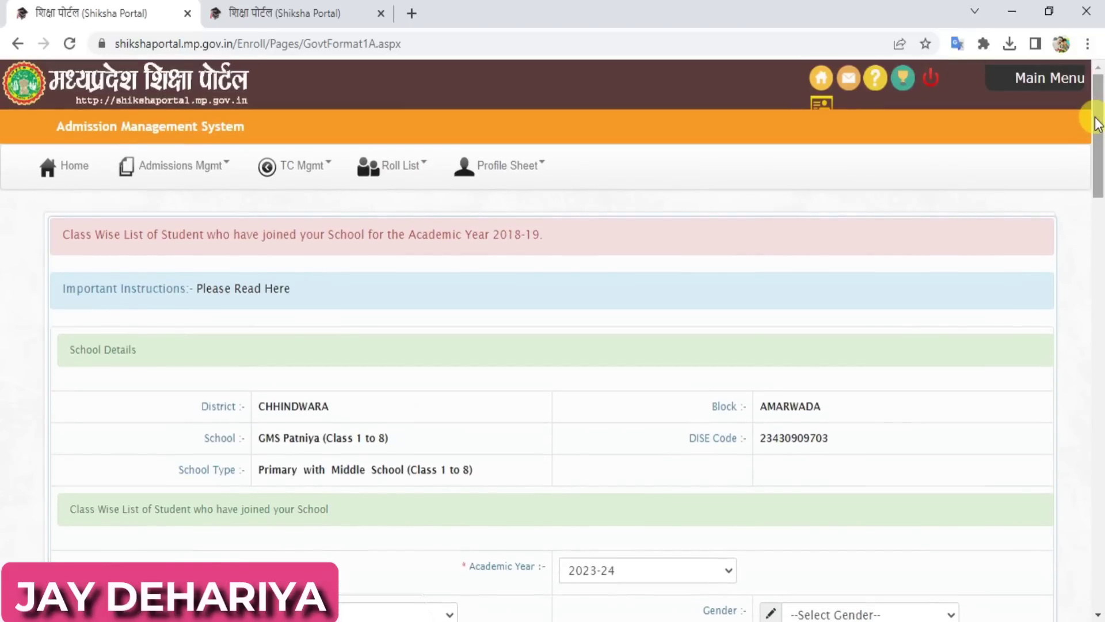
click(218, 169)
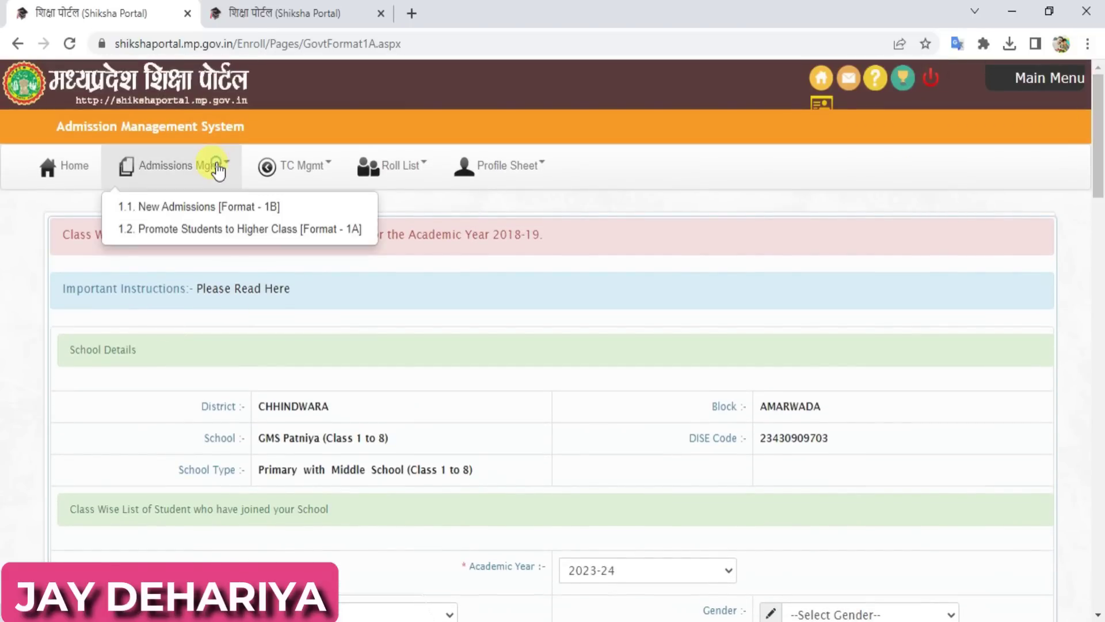
click(173, 212)
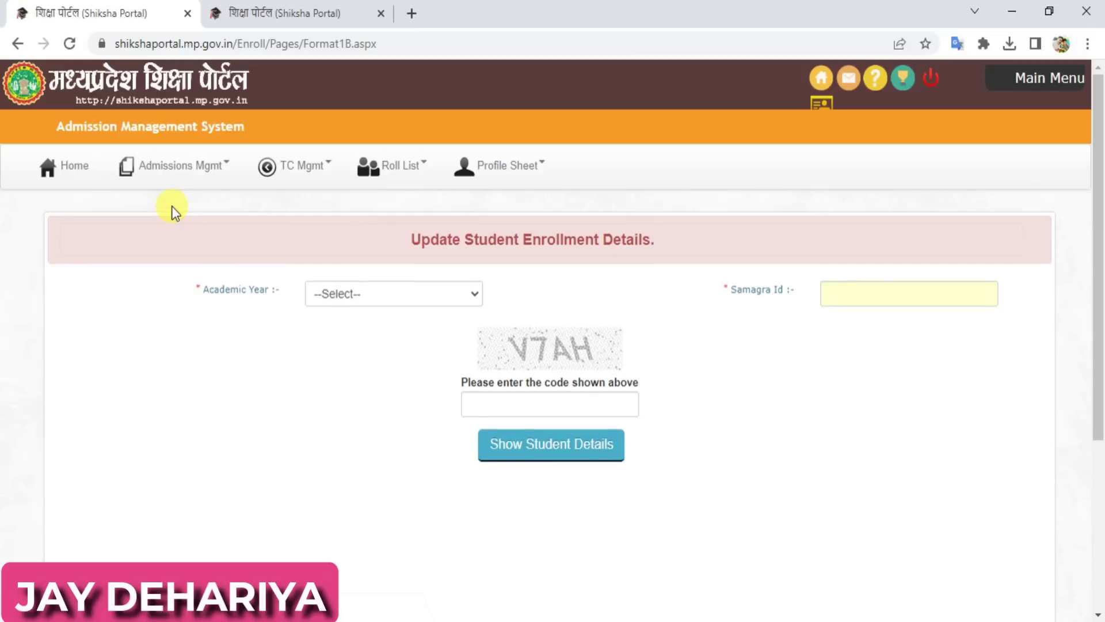
Step: Show the student's details for academic year 2023-24 by entering the student's Samagra Id and the displayed captcha code
click(340, 295)
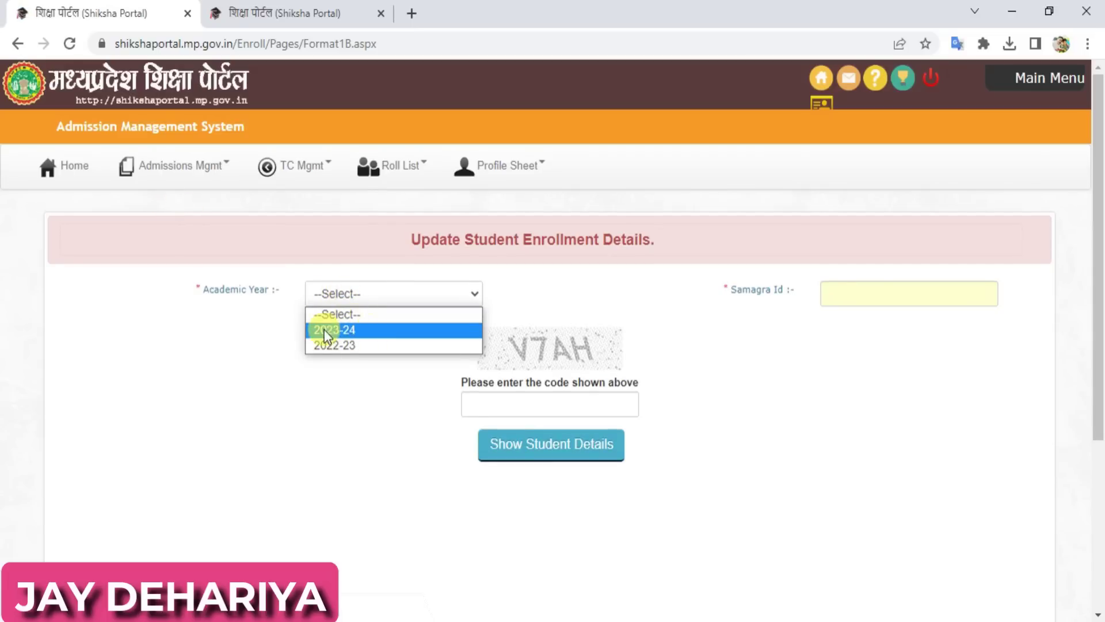
click(362, 329)
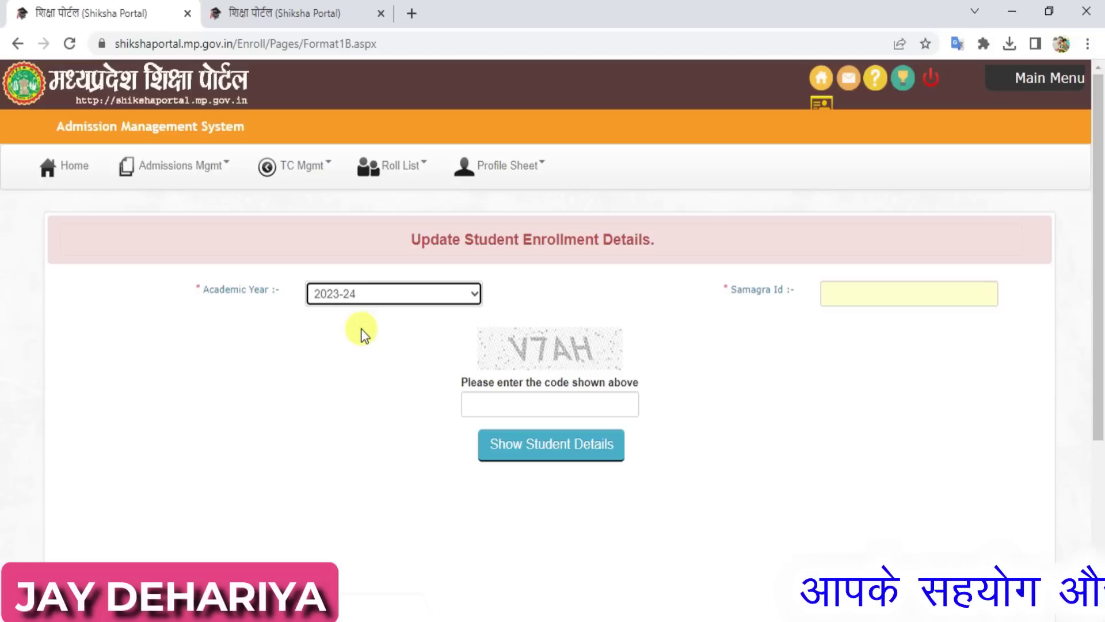
click(873, 301)
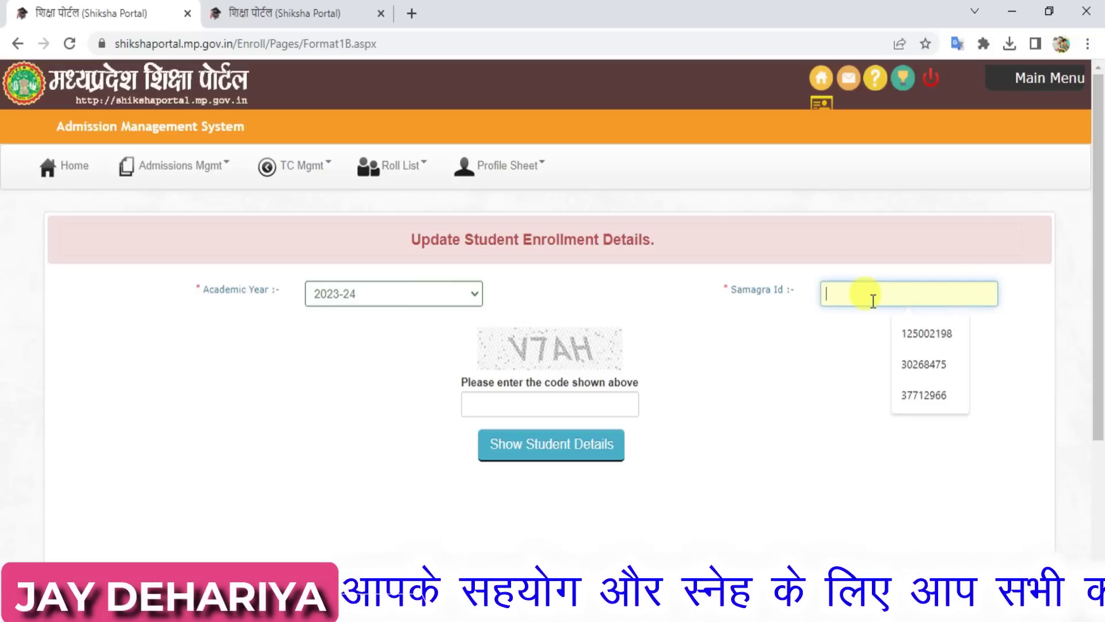
click(948, 336)
click(564, 404)
text(v7)
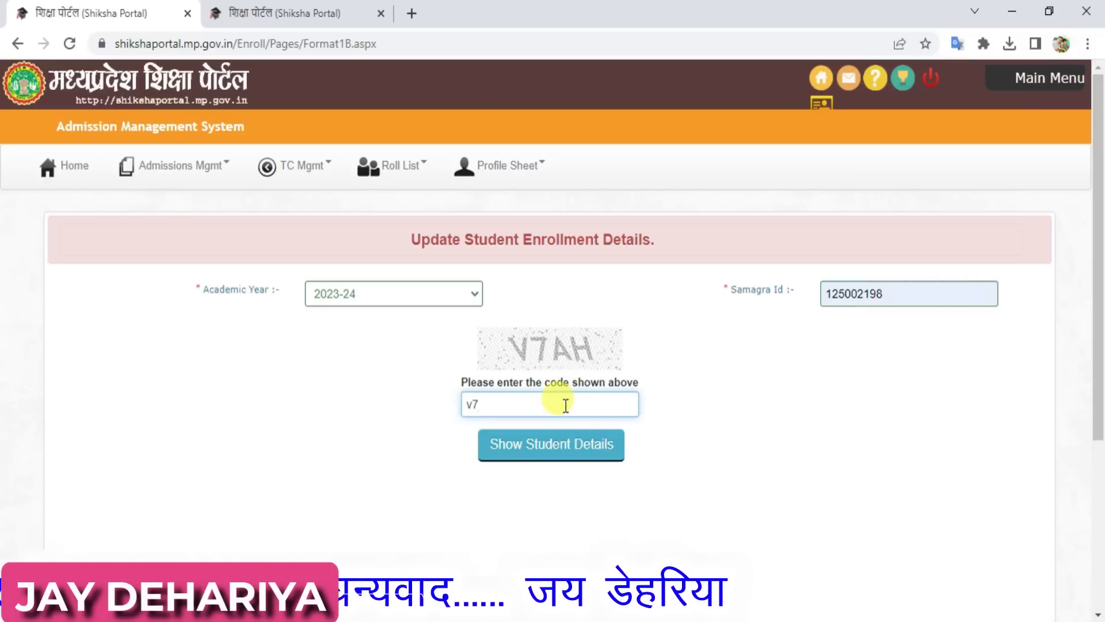
text(a)
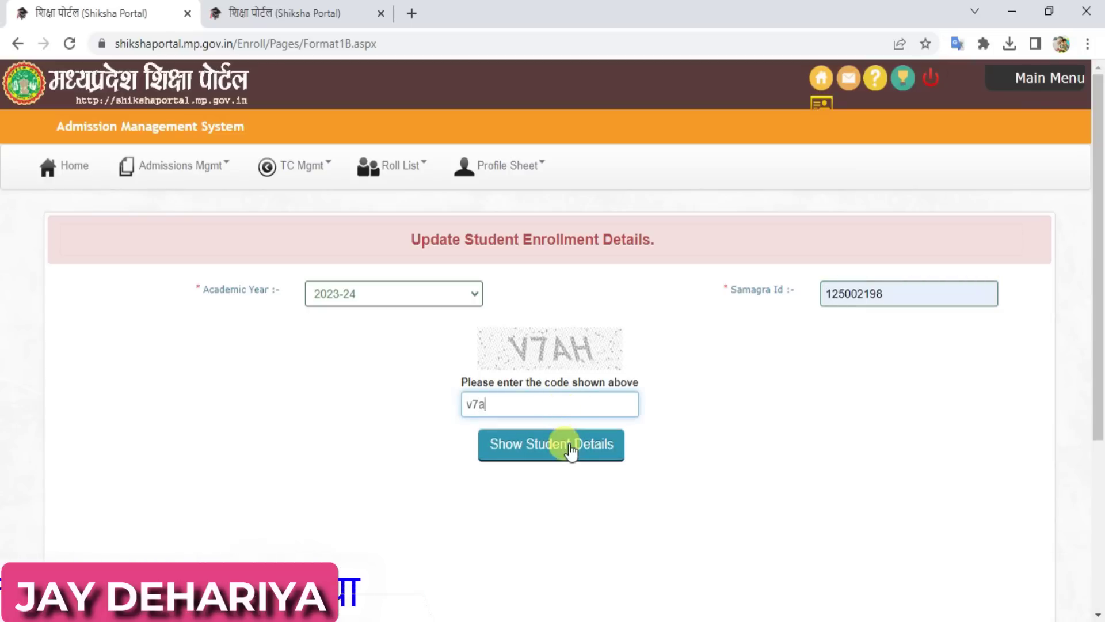
text(h)
click(532, 452)
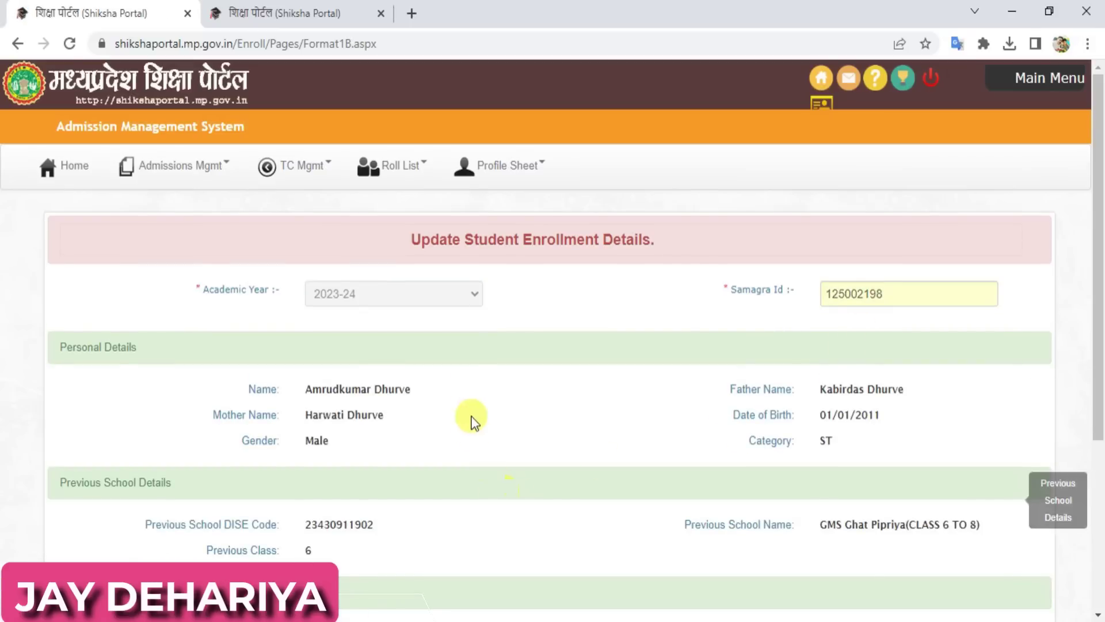
Step: Show the school details for the enrollment and choose GMS Patniya (Class 1 to 8) as the new school
drag(1098, 230, 1099, 437)
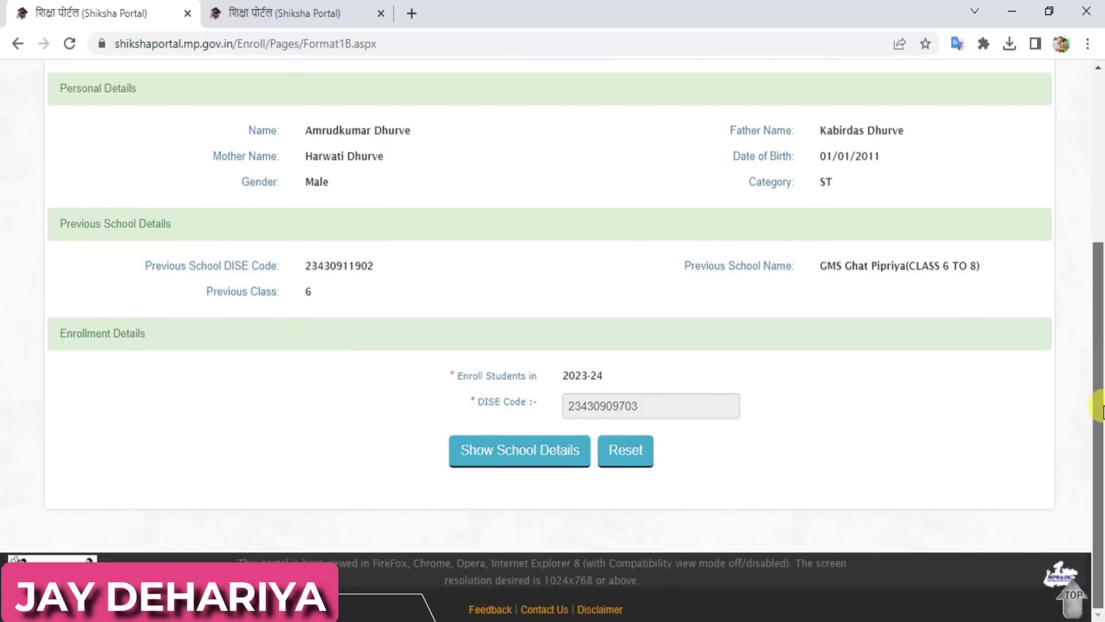
click(494, 457)
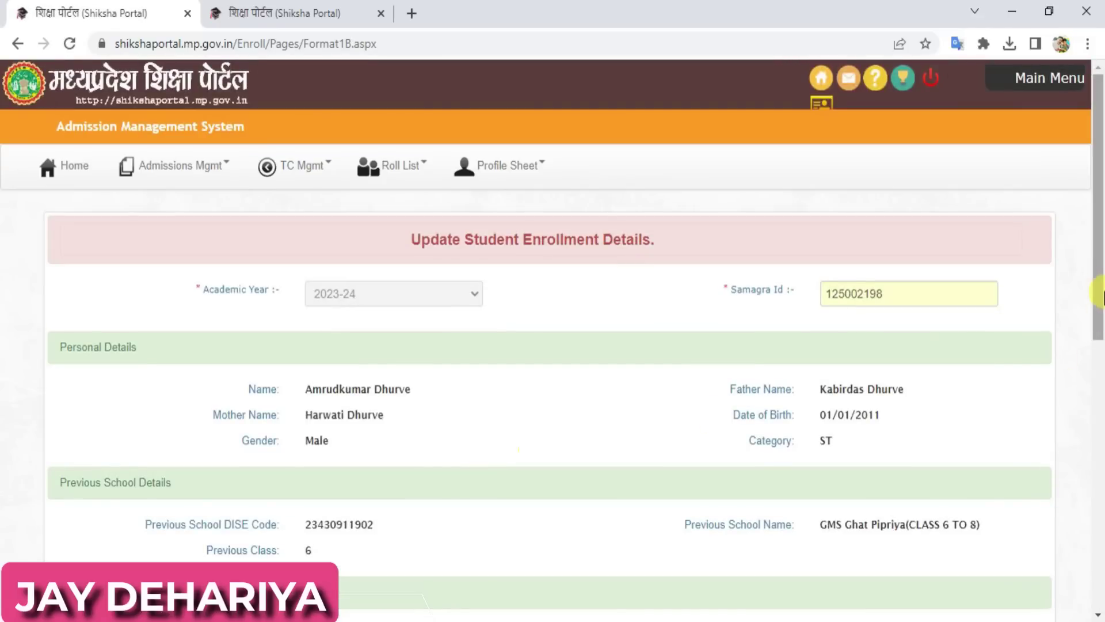
drag(1100, 296, 1069, 541)
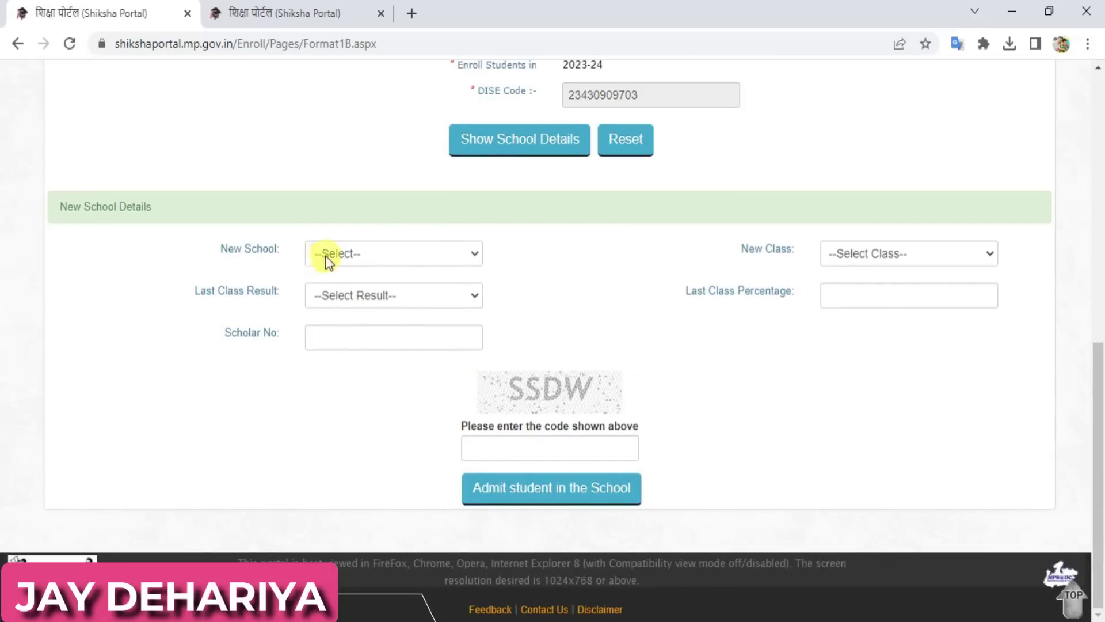
click(383, 255)
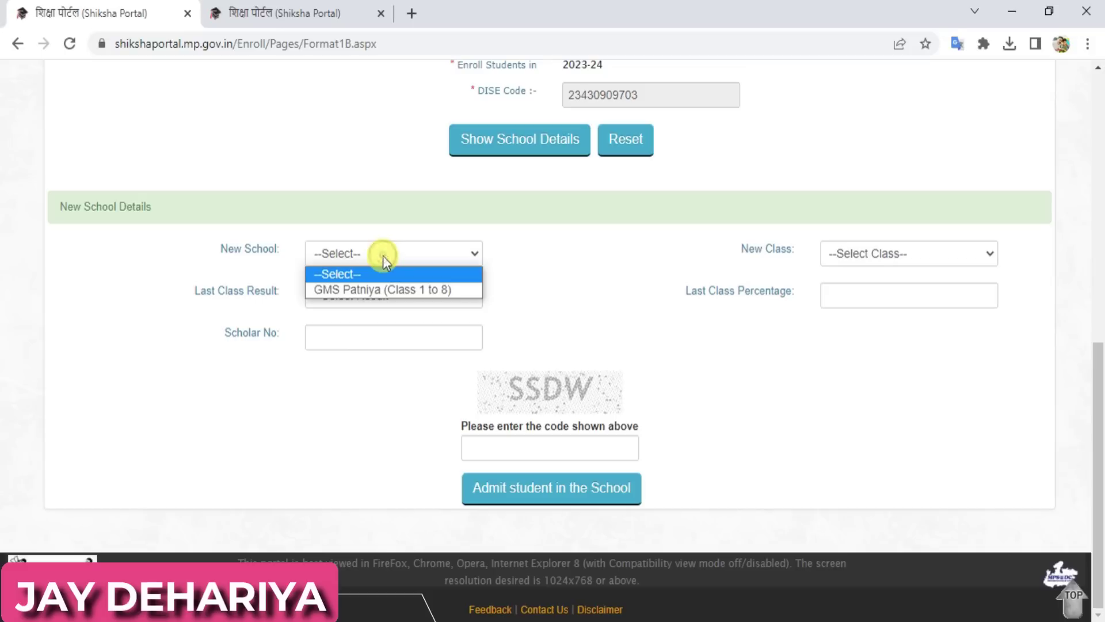
click(381, 289)
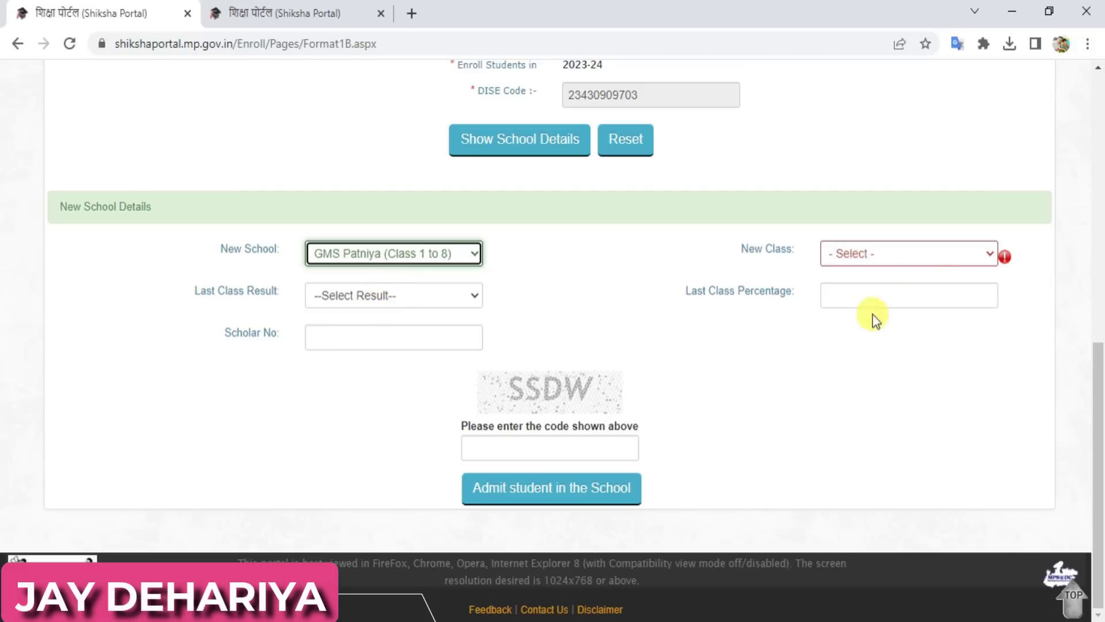
Step: Set the student's new class to 7 th and the last class result to Pass
click(907, 251)
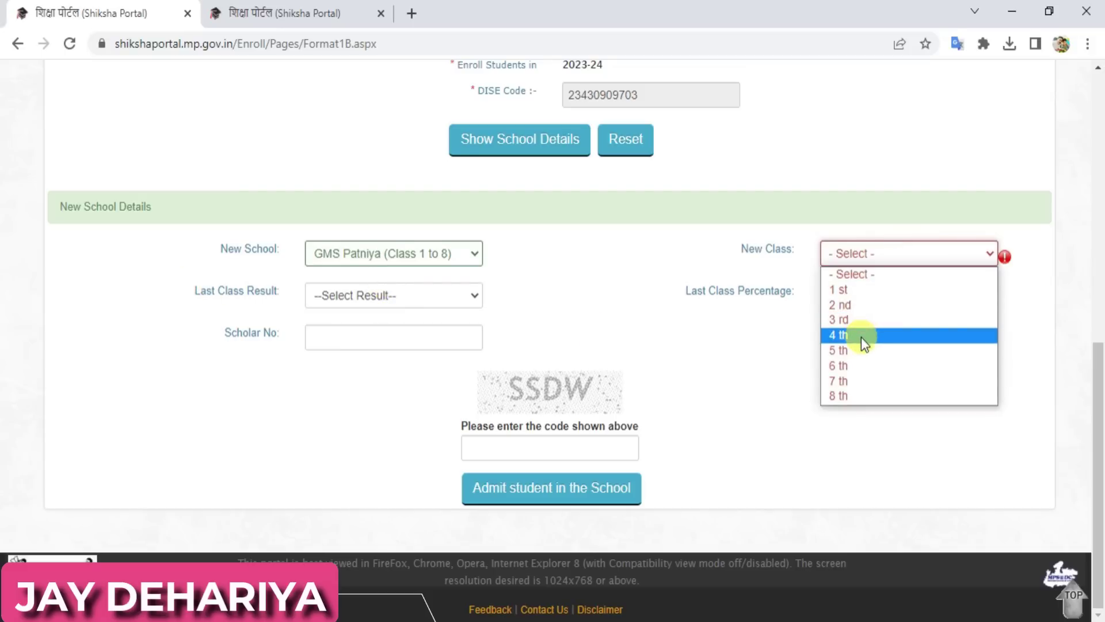
click(857, 378)
click(427, 296)
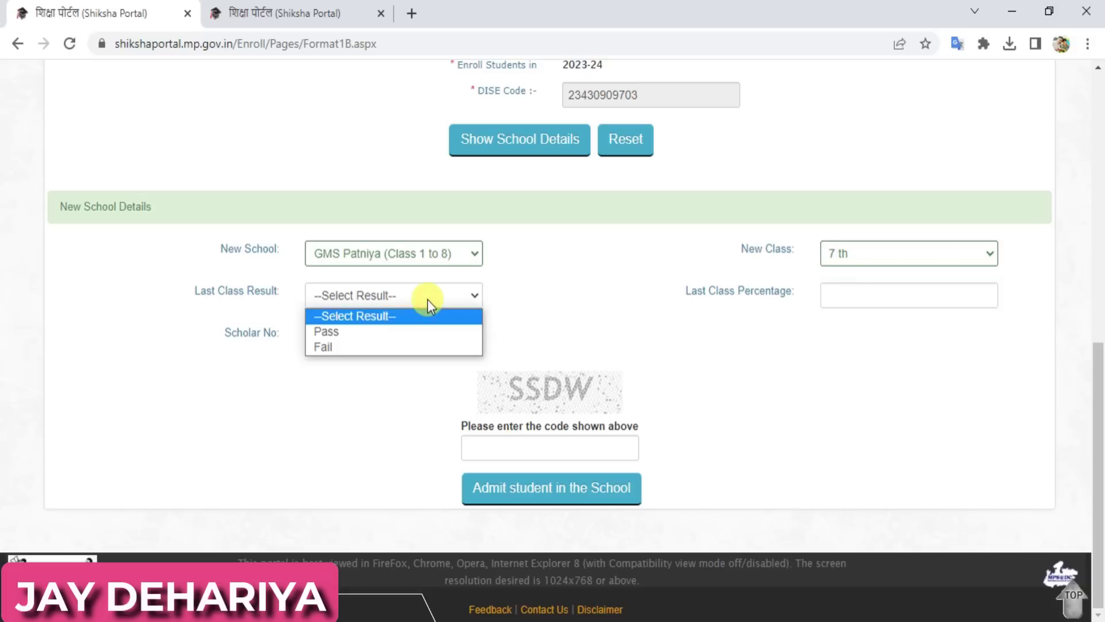
click(385, 333)
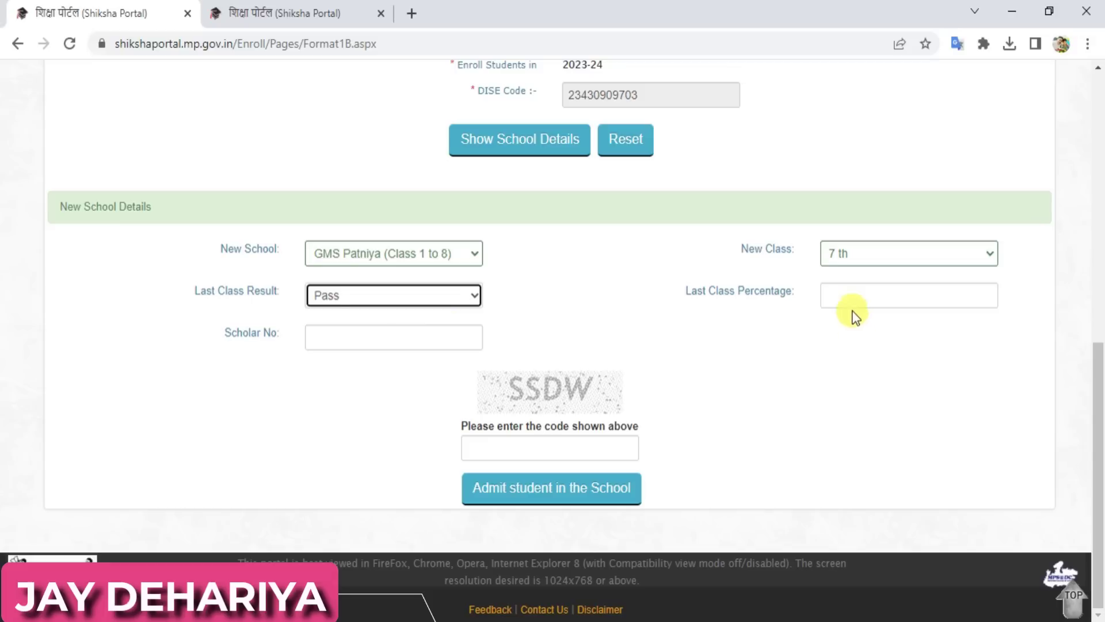